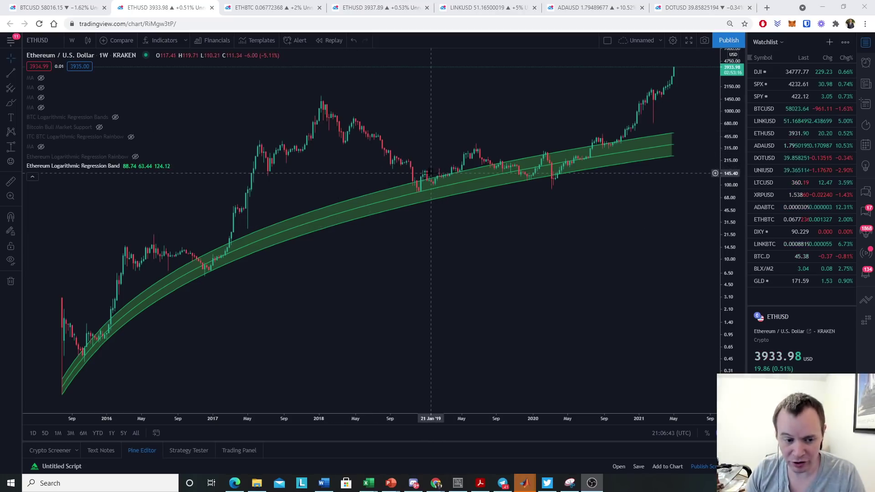
Brush-circle the 2016, early-2017, late-2018 and 2019–2020 consolidations, then remove all drawings.
left_click(11, 102)
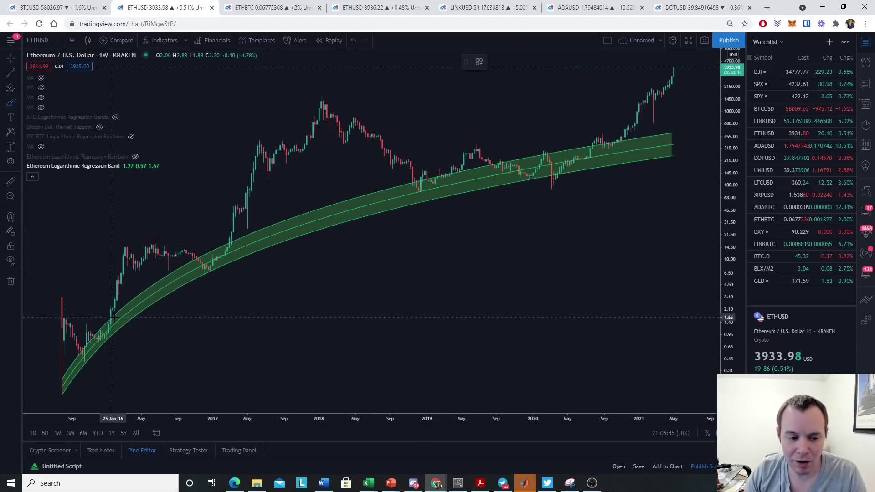
mouse_move(112, 317)
left_mouse_down()
mouse_move(87, 355)
mouse_move(114, 320)
left_mouse_up()
mouse_move(232, 241)
left_mouse_down()
mouse_move(194, 267)
mouse_move(240, 246)
left_mouse_up()
mouse_move(460, 171)
left_mouse_down()
mouse_move(413, 206)
mouse_move(465, 161)
left_mouse_up()
mouse_move(588, 139)
left_mouse_down()
mouse_move(505, 178)
mouse_move(537, 144)
left_mouse_up()
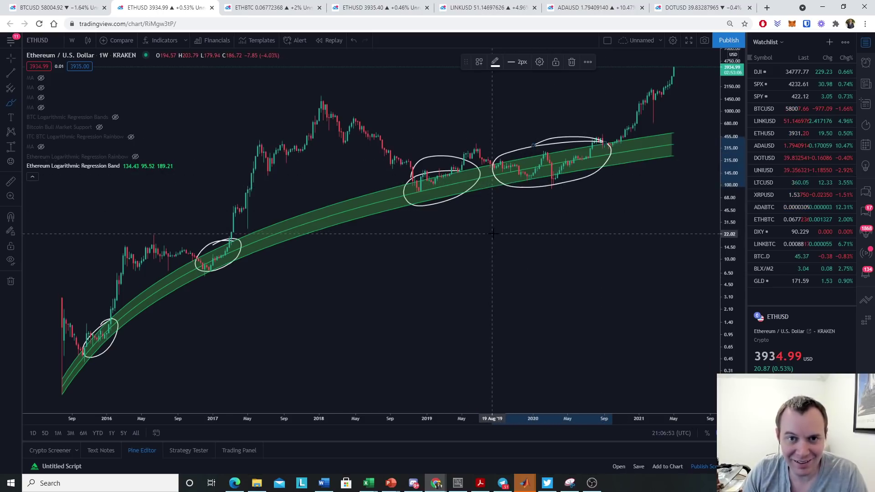
right_click(498, 249)
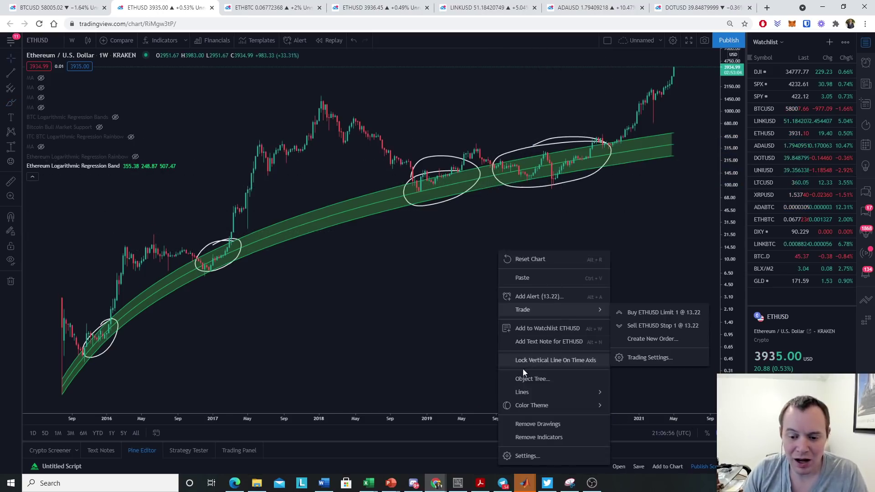
left_click(542, 419)
Sketch over the 2019–2020 consolidation range again, then clear all drawings.
left_click(10, 102)
mouse_move(514, 178)
left_mouse_down()
mouse_move(616, 144)
mouse_move(426, 185)
mouse_move(608, 154)
left_mouse_up()
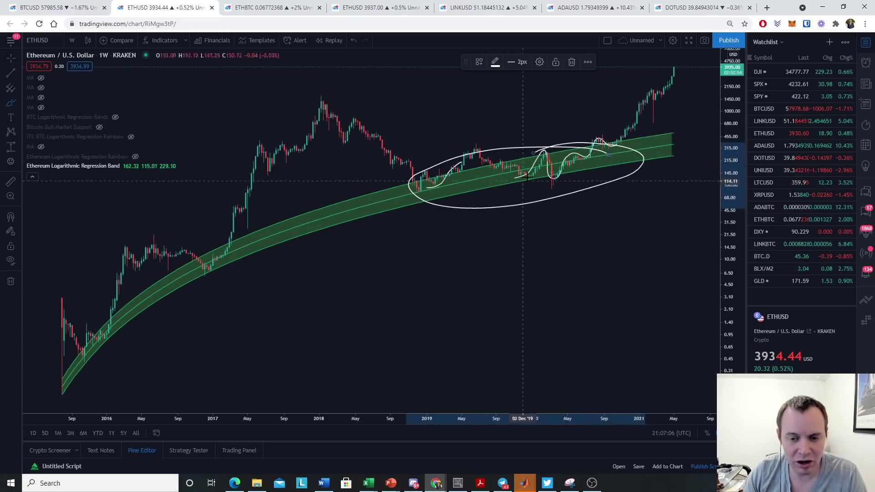
right_click(506, 262)
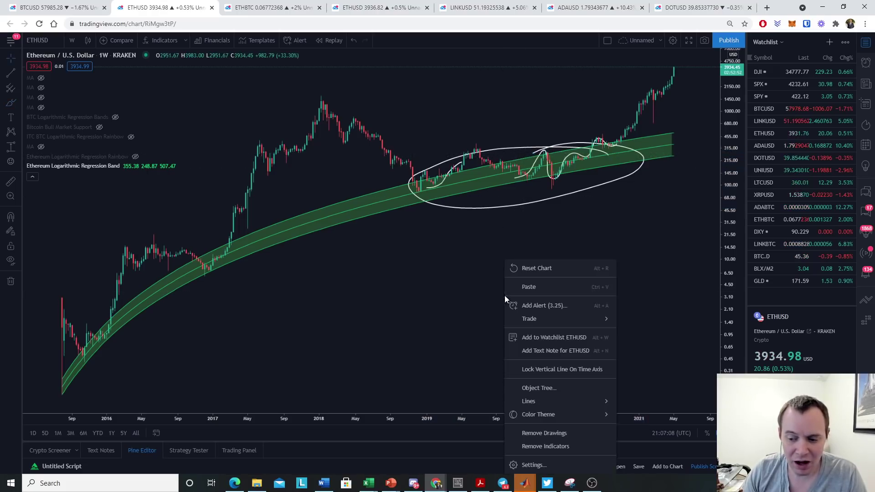
left_click(547, 433)
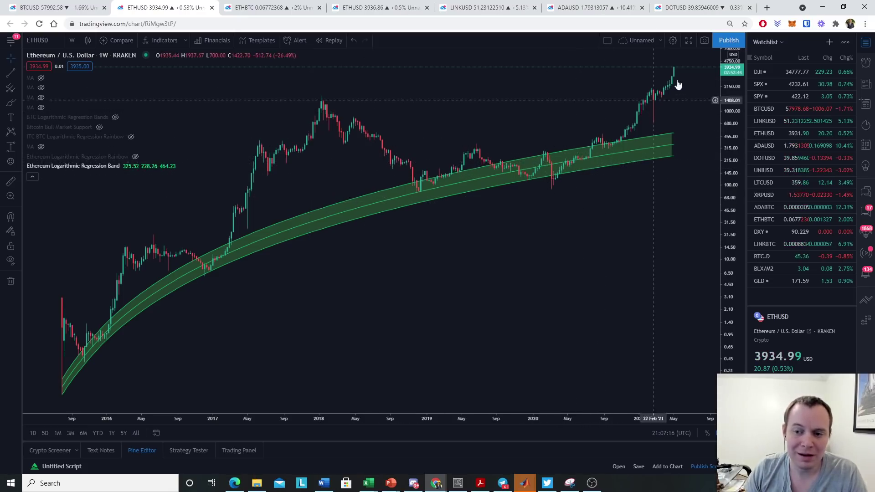
Hide the Ethereum Logarithmic Regression Band, show the Logarithmic Regression Rainbow, and collapse the legend.
left_click(128, 167)
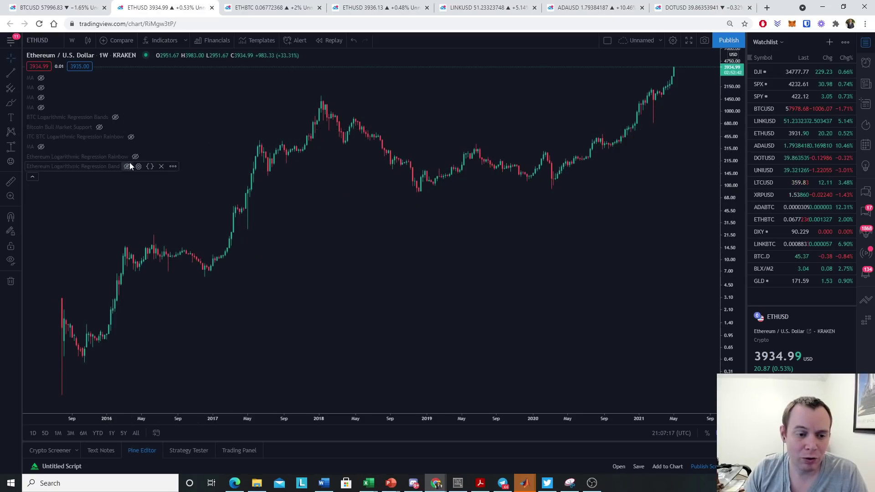
left_click(134, 157)
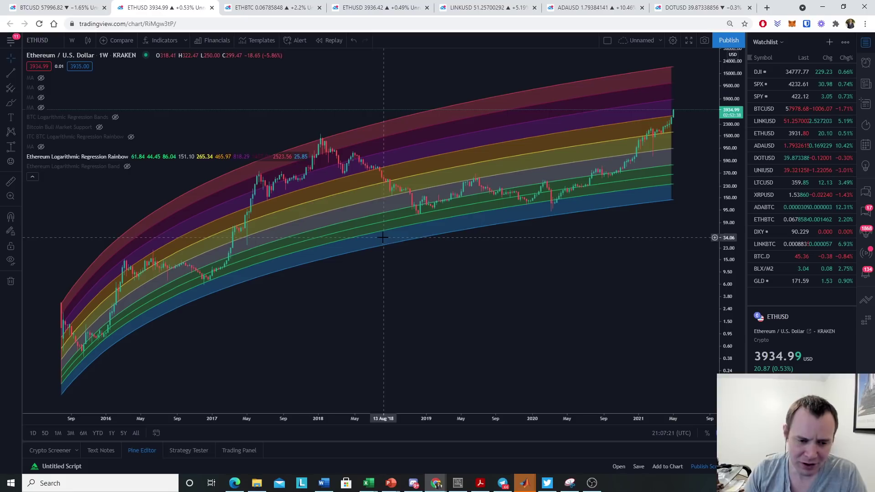
left_click(33, 176)
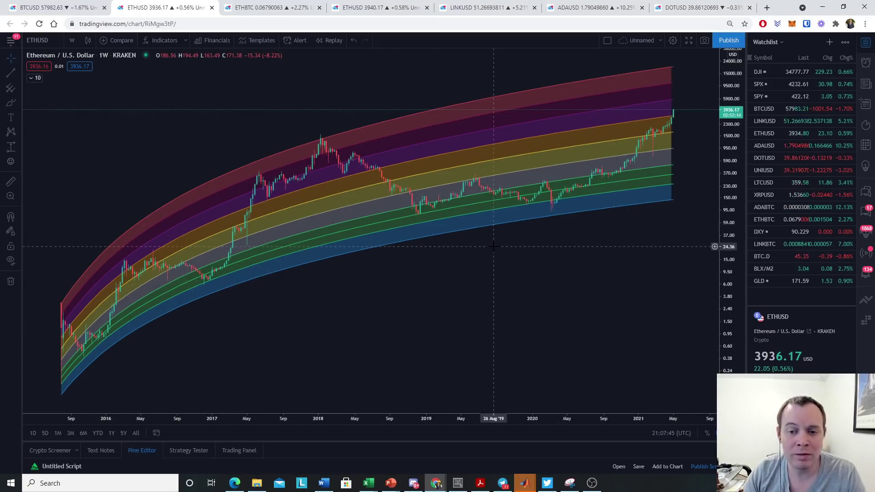
On the Bitcoin chart, brush-circle the 2011, 2013 and 2018 price peaks.
left_click(59, 8)
scroll(350, 281, "up", 5)
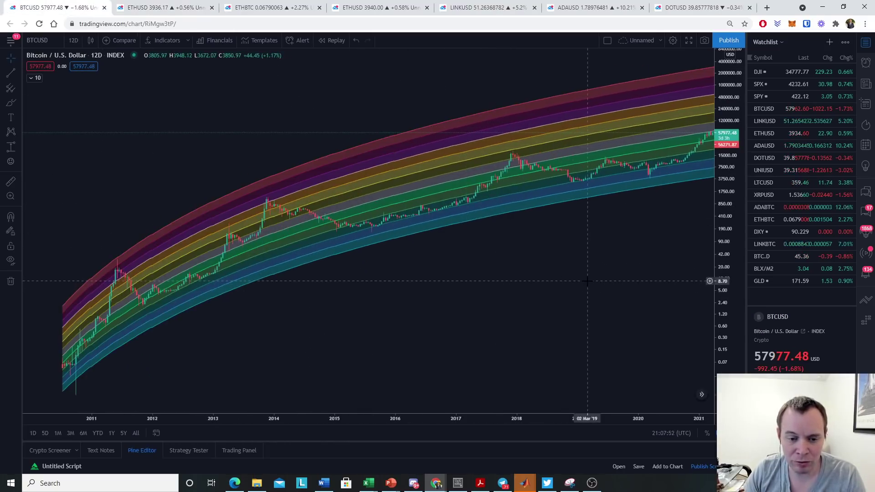
left_click(11, 101)
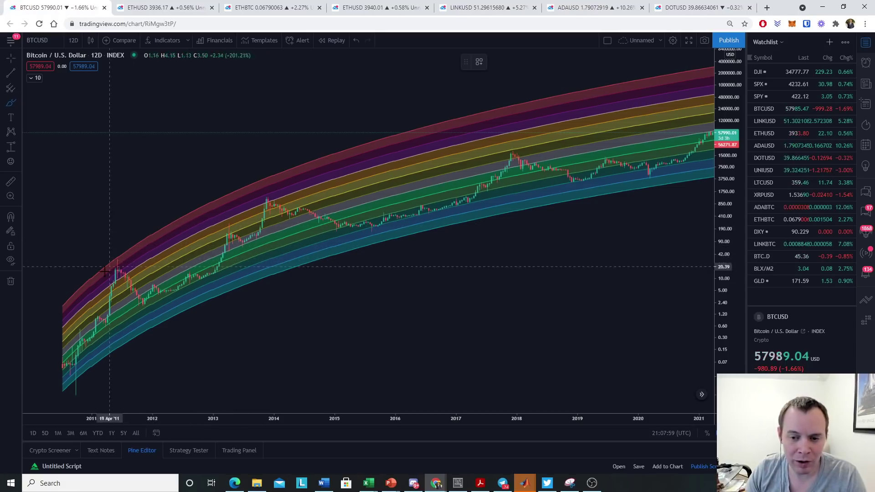
left_click_drag(121, 255, 119, 254)
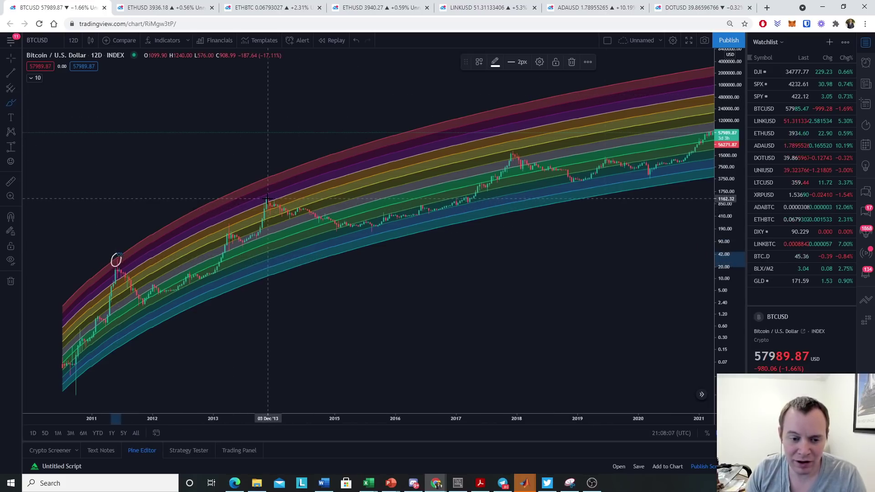
left_click_drag(269, 195, 270, 204)
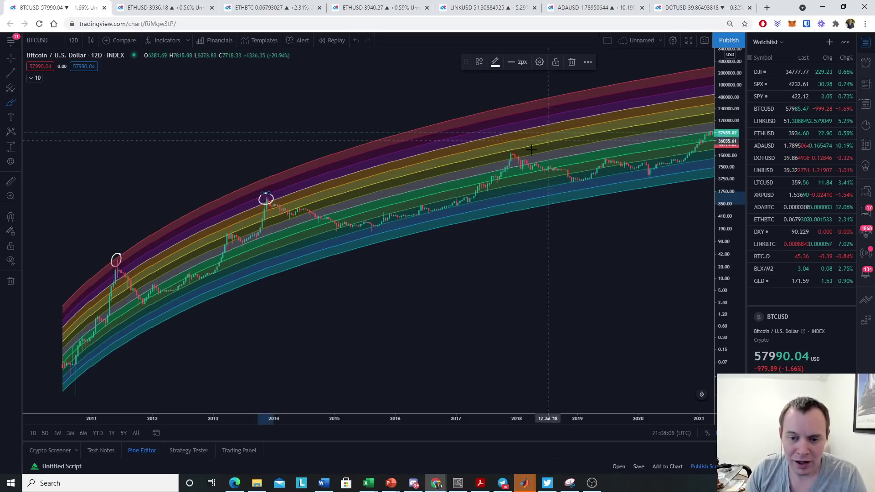
mouse_move(517, 148)
left_mouse_down()
mouse_move(503, 155)
mouse_move(514, 148)
left_mouse_up()
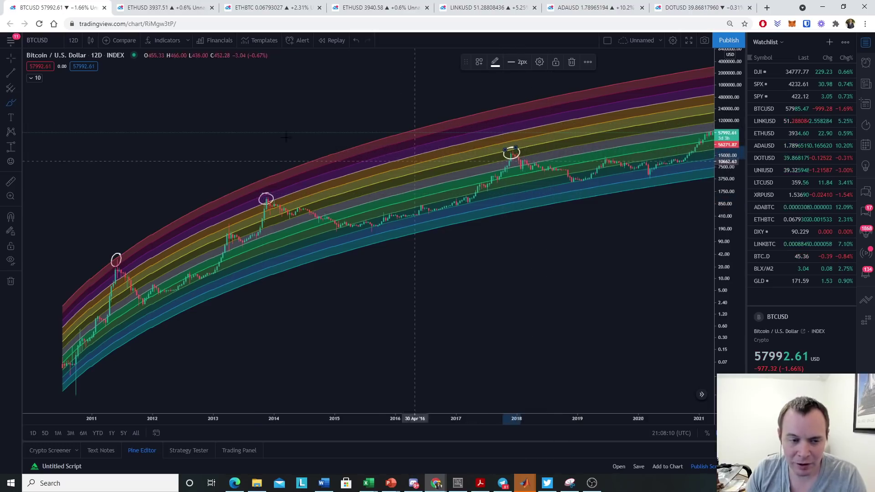
Finish the circles and pan the chart forward to show years up to 2024.
left_click(5, 61)
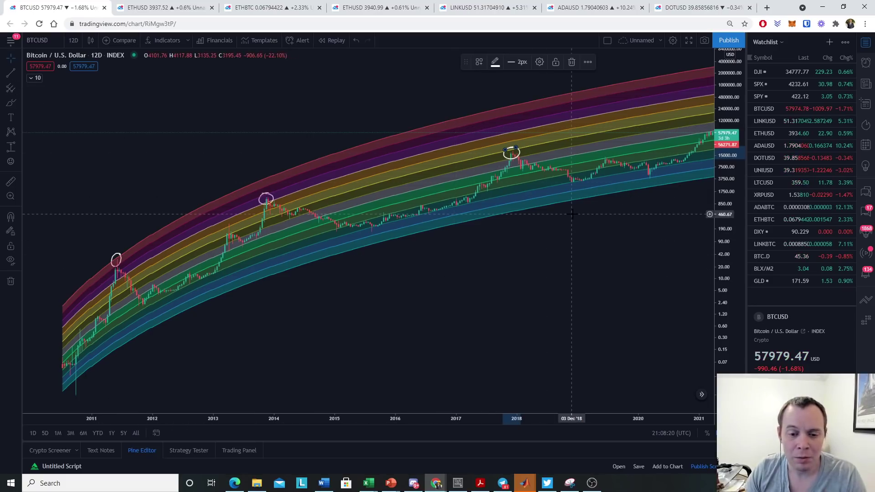
left_click(568, 242)
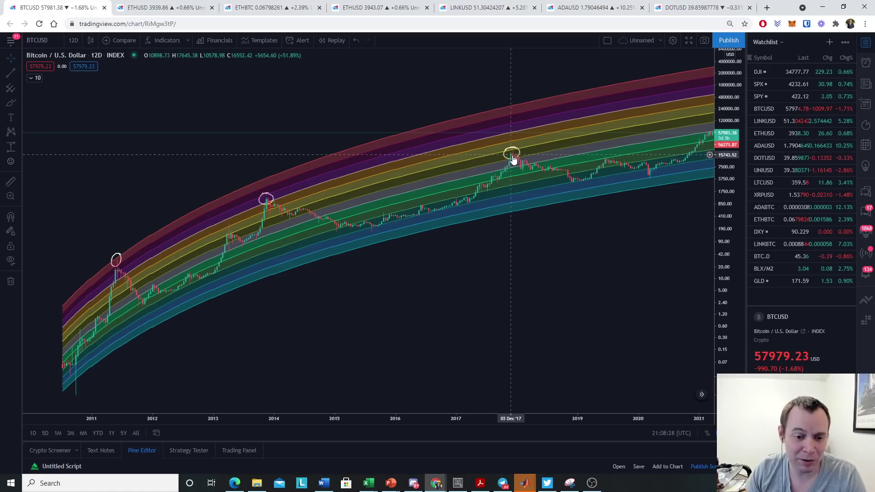
left_click_drag(512, 157, 339, 193)
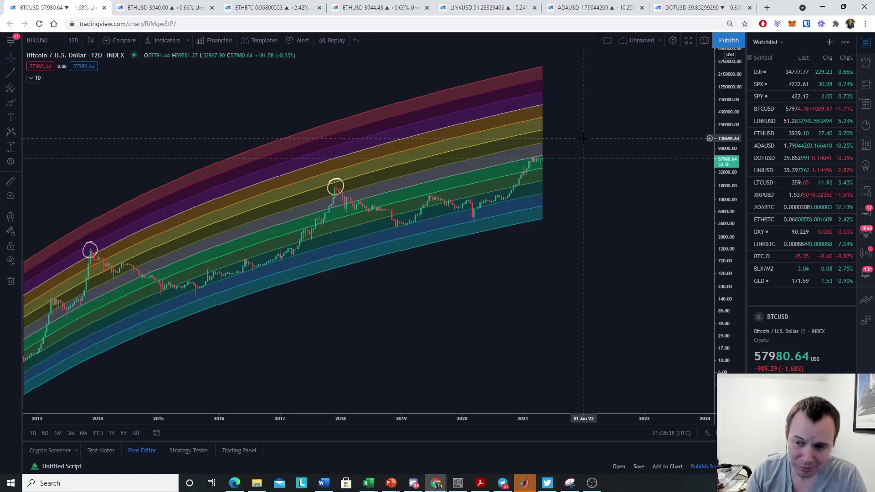
Pan the Bitcoin chart back to the 2011–2012 history and expand the indicator list.
left_click(18, 58)
left_click_drag(156, 197, 246, 198)
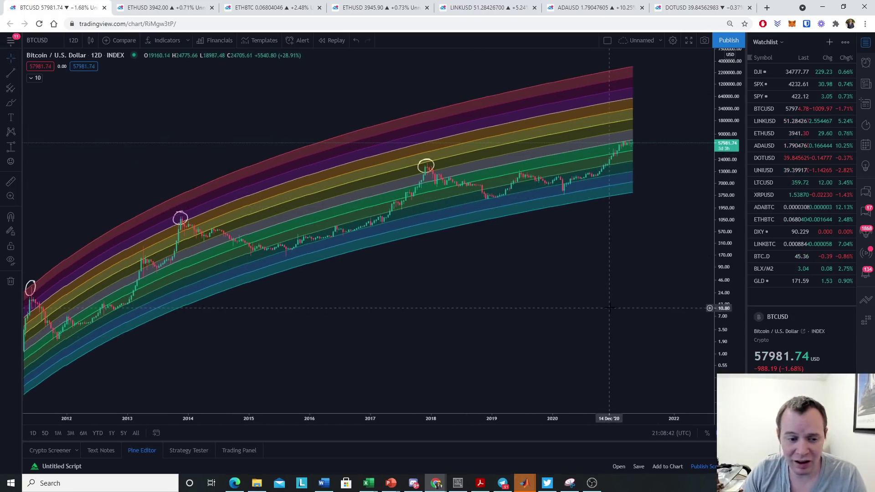
scroll(610, 307, "down", 3)
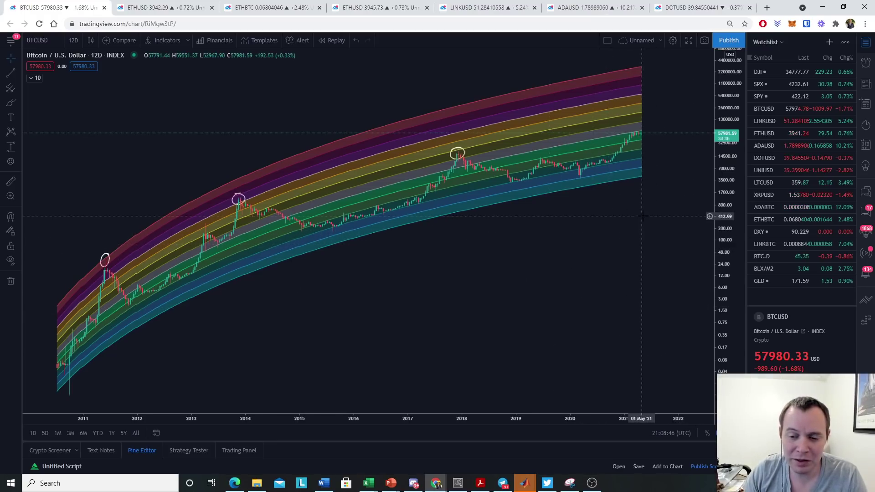
scroll(660, 245, "up", 5)
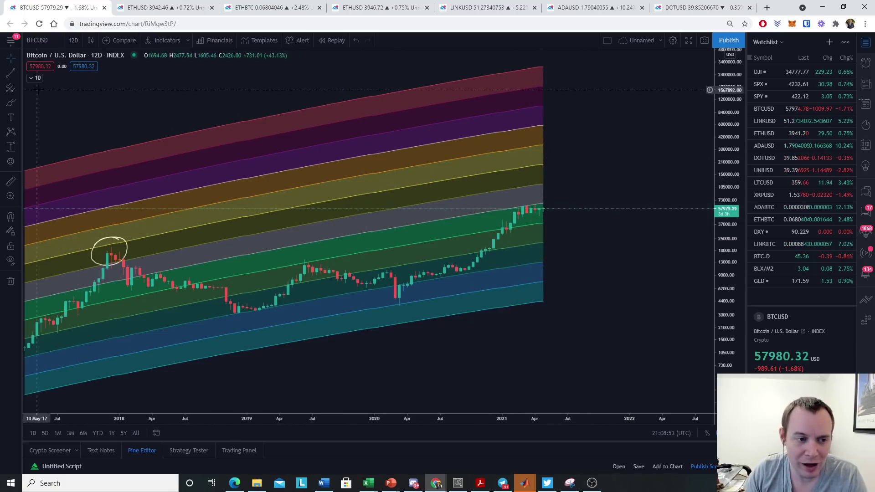
left_click(34, 78)
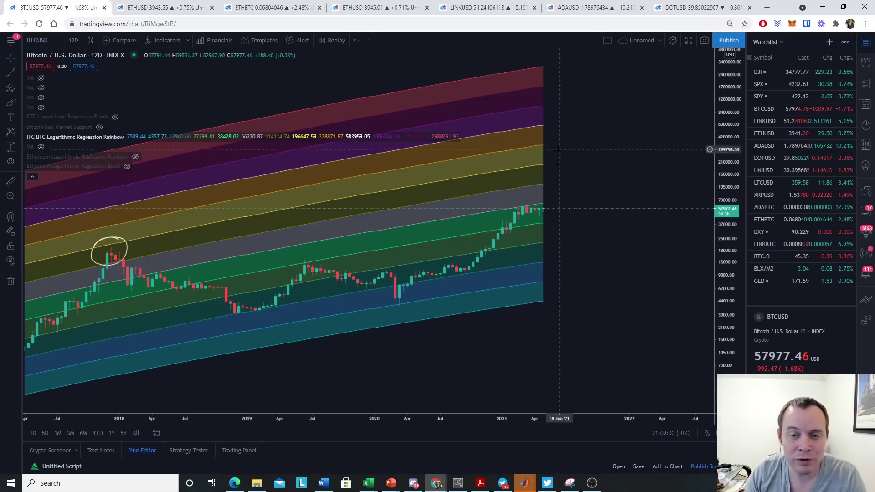
scroll(577, 219, "down", 5)
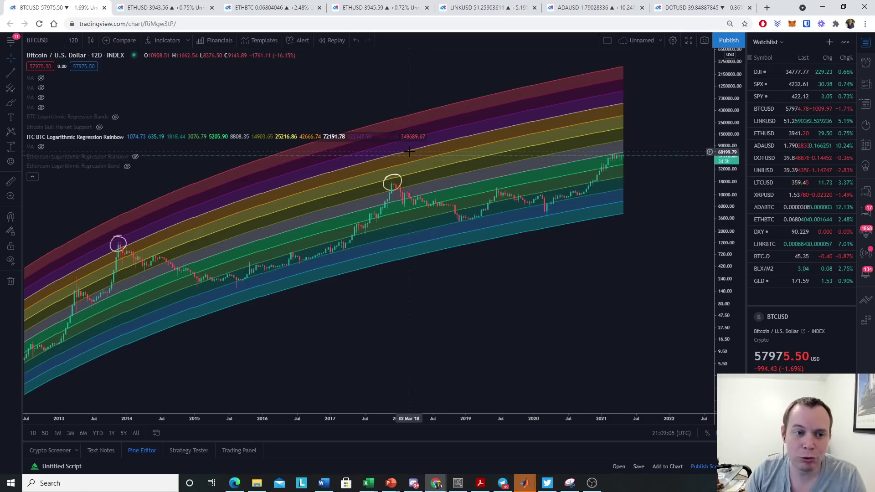
left_click(163, 7)
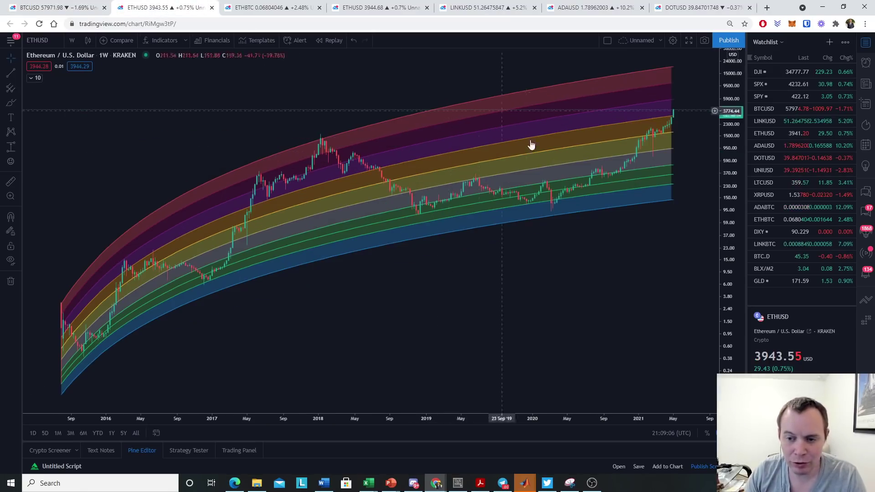
scroll(540, 151, "up", 2)
scroll(547, 160, "down", 1)
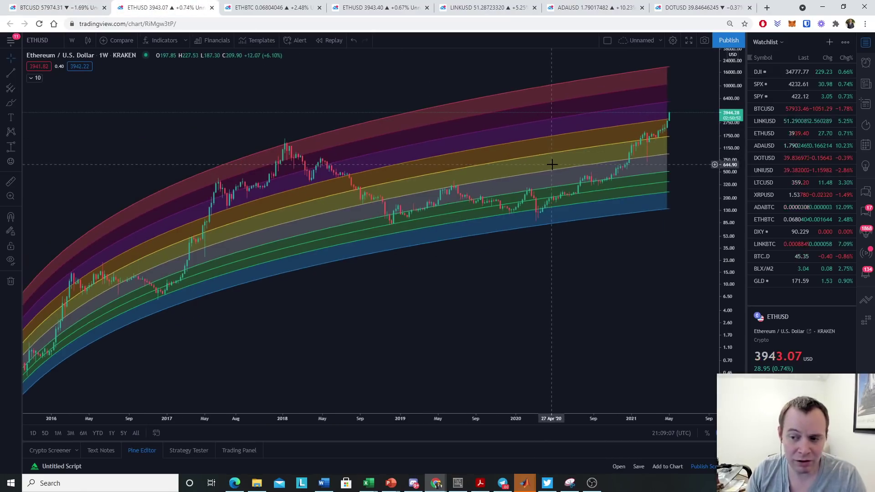
left_click(8, 106)
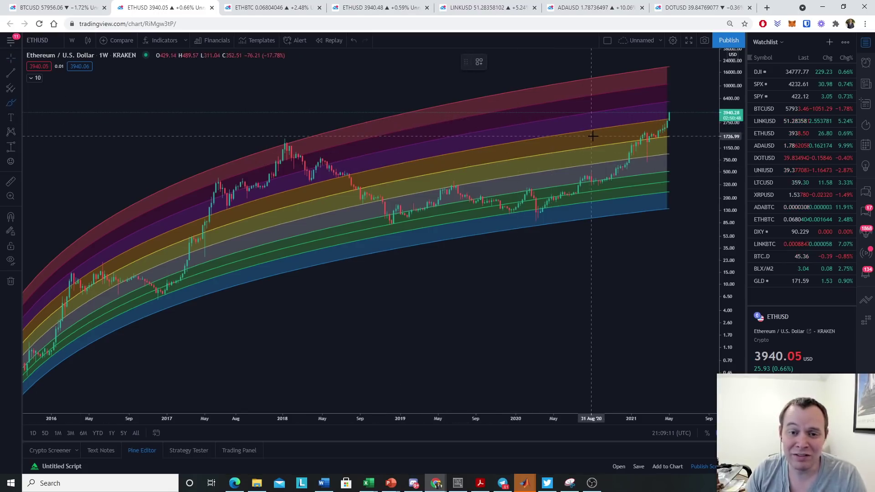
mouse_move(652, 109)
left_mouse_down()
mouse_move(658, 121)
mouse_move(679, 113)
mouse_move(675, 101)
left_mouse_up()
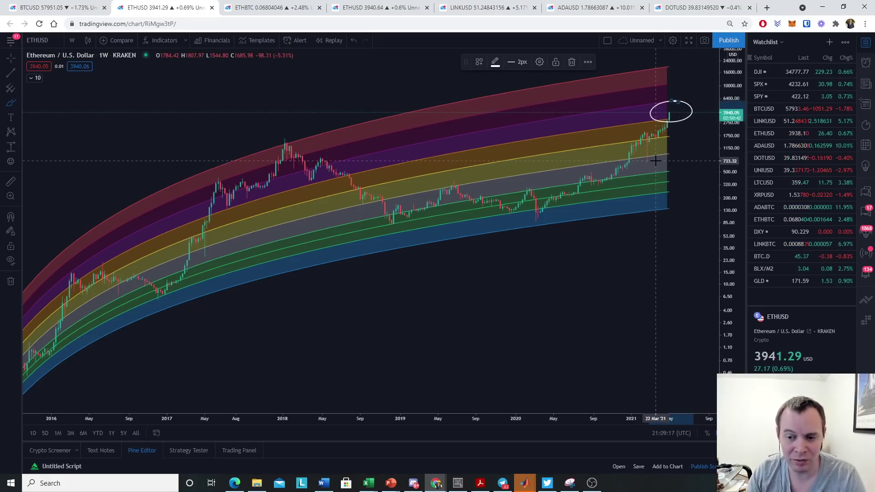
scroll(651, 160, "down", 1)
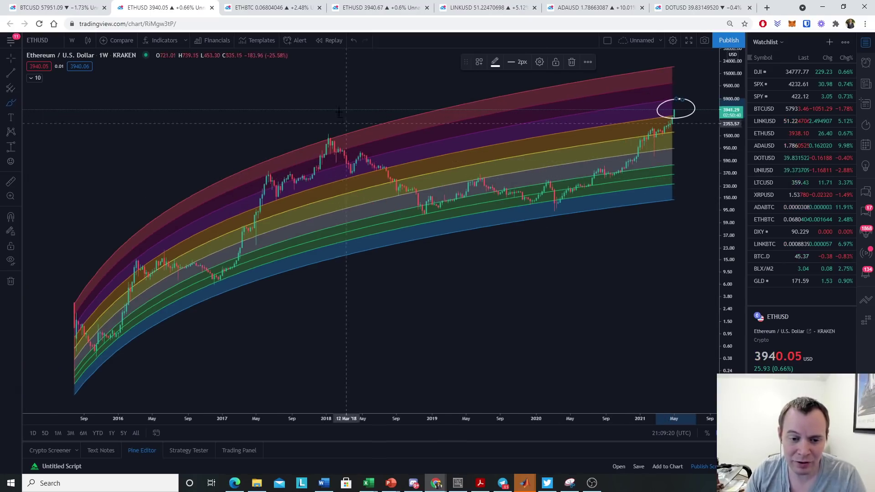
mouse_move(323, 133)
left_mouse_down()
mouse_move(318, 149)
mouse_move(330, 134)
left_mouse_up()
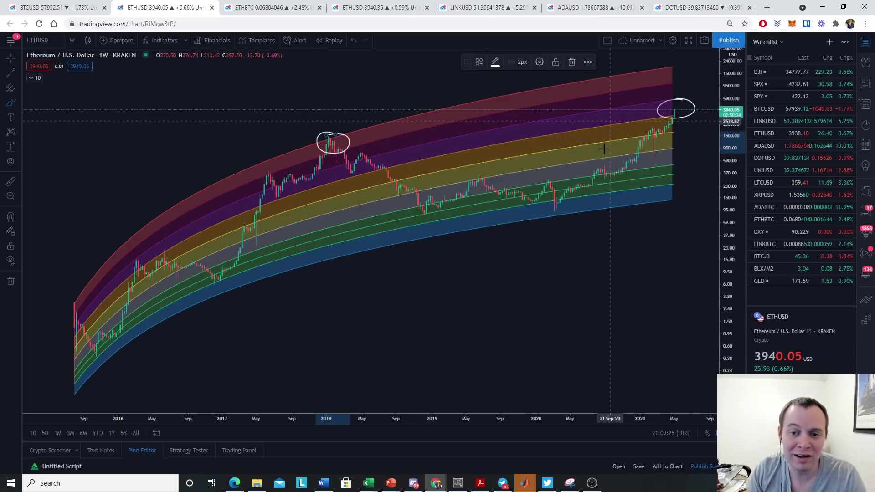
right_click(624, 250)
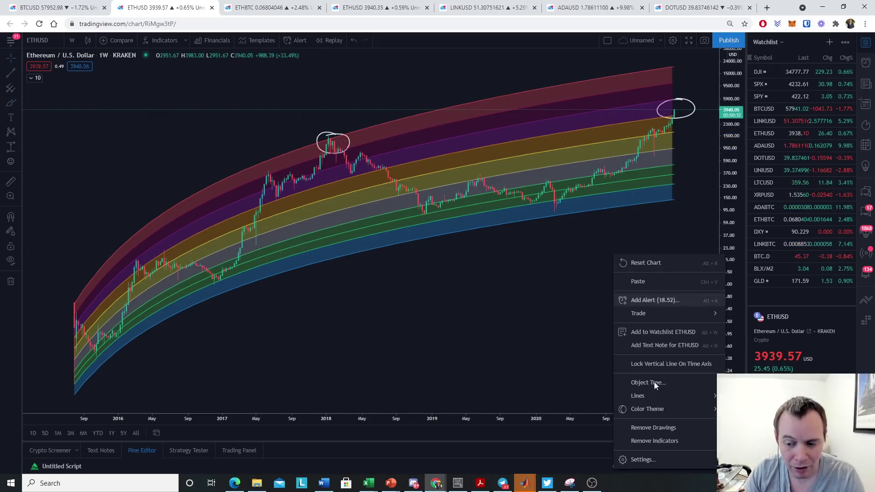
left_click(660, 427)
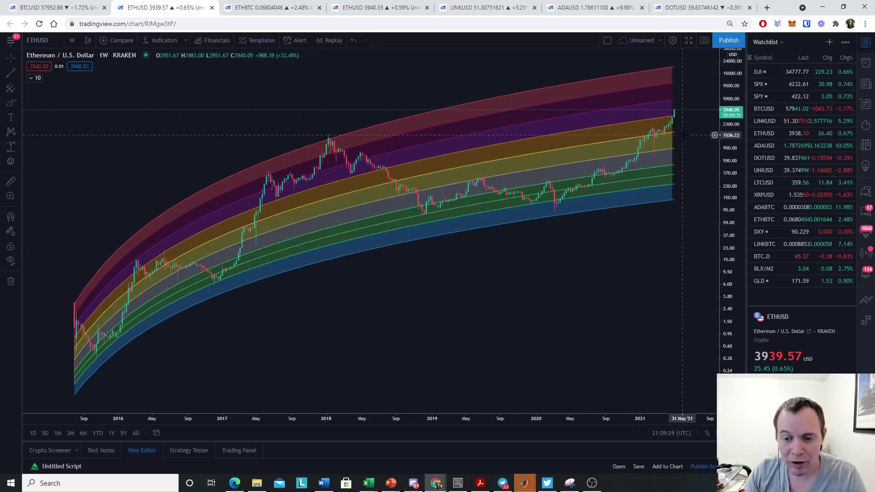
Expand and collapse the indicator legend, then draw and delete a stray brush mark near the latest price.
left_click(35, 78)
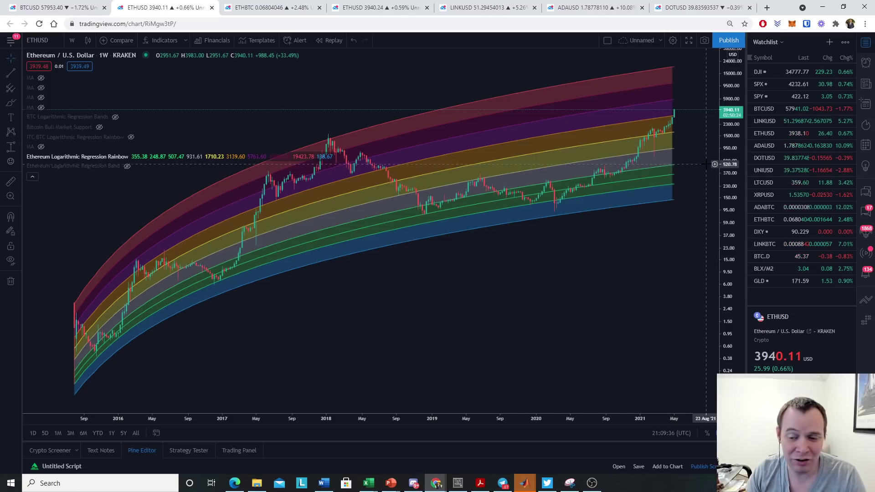
left_click(33, 177)
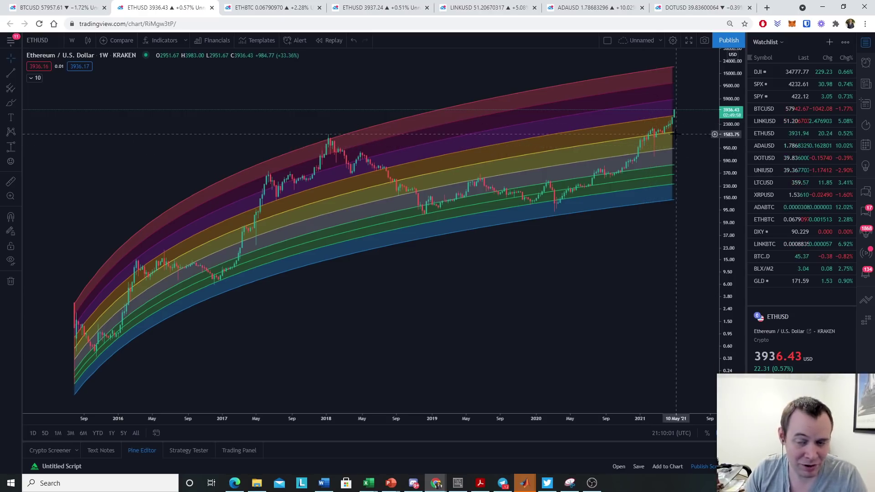
left_click(10, 102)
left_click_drag(674, 109, 678, 98)
left_click(571, 62)
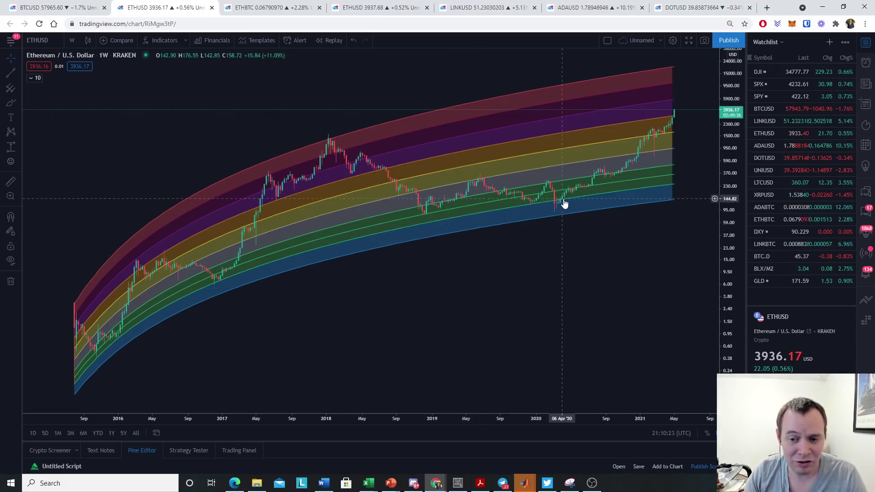
Draw a brush ellipse around the mid-2020 consolidation candles in the green band.
scroll(593, 206, "up", 3)
scroll(616, 218, "up", 2)
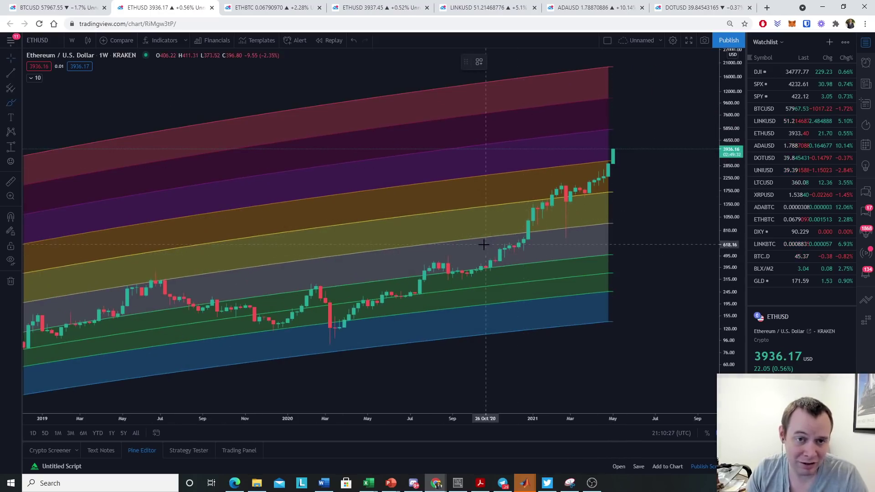
scroll(482, 243, "down", 4)
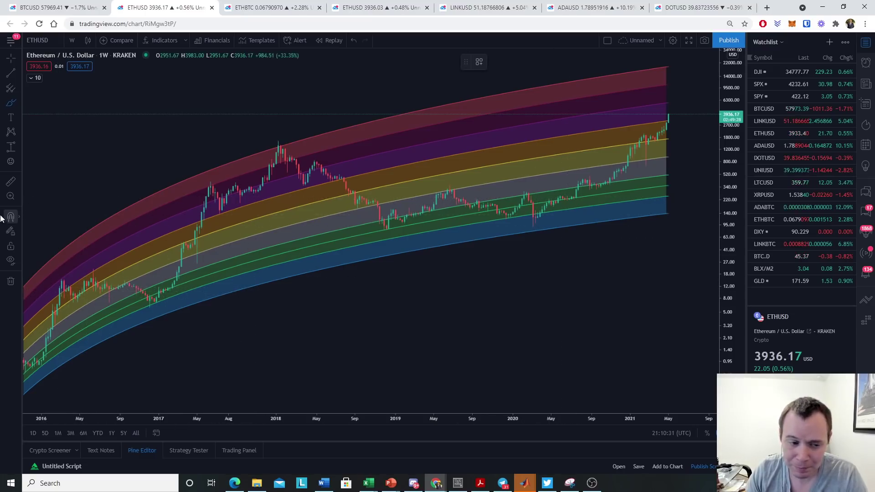
left_click_drag(577, 197, 549, 203)
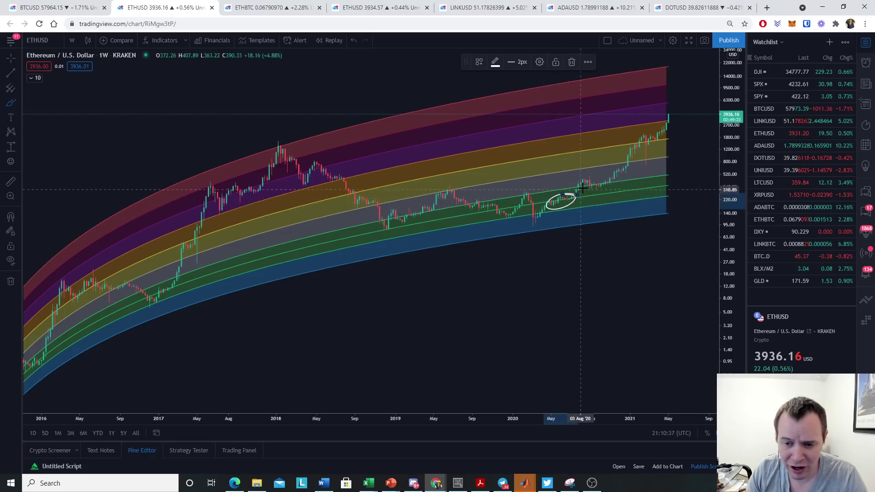
Circle the late-2020 and early-2021 consolidation candles, then remove all drawings from the chart.
left_click(614, 182)
left_click(572, 187)
left_click(611, 181)
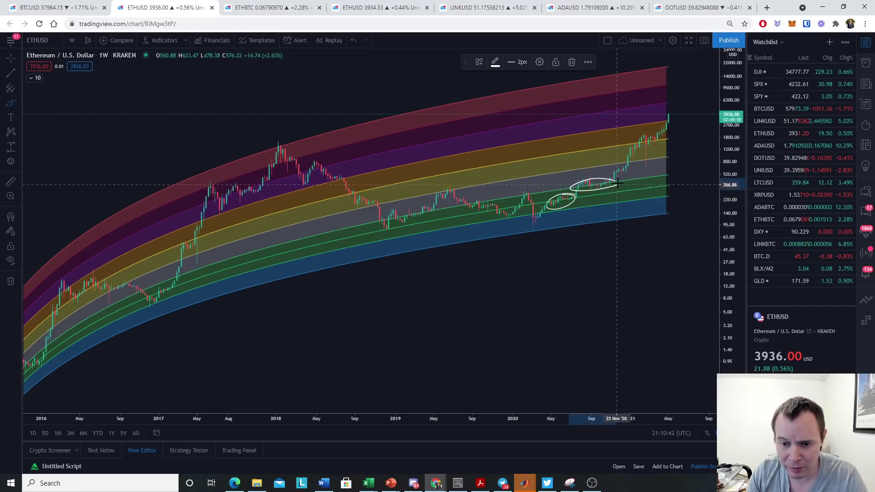
left_click(658, 137)
left_click(630, 141)
left_click(659, 134)
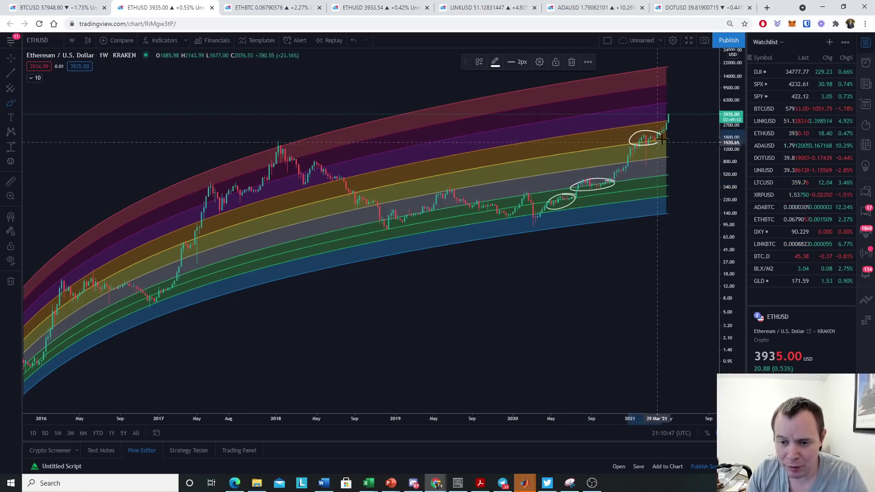
right_click(406, 296)
left_click(484, 432)
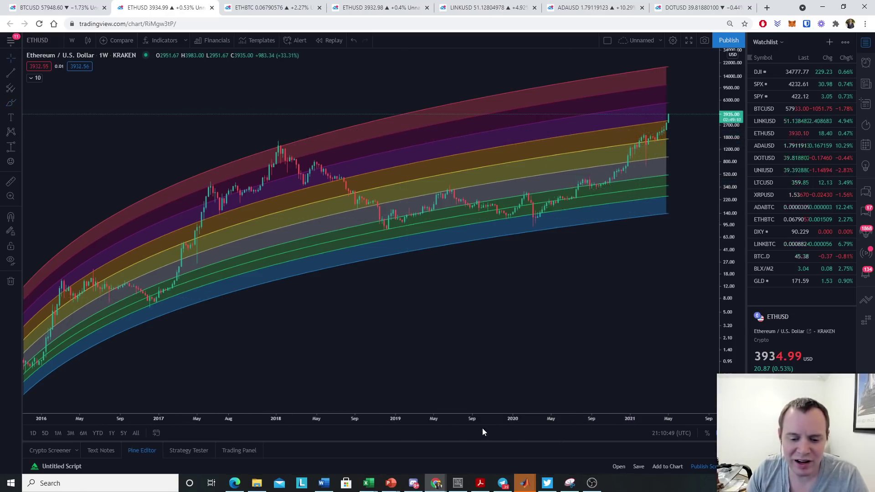
Pan the chart to show the earliest bands with empty space to the right through 2022.
left_click(4, 64)
left_click_drag(279, 279, 322, 277)
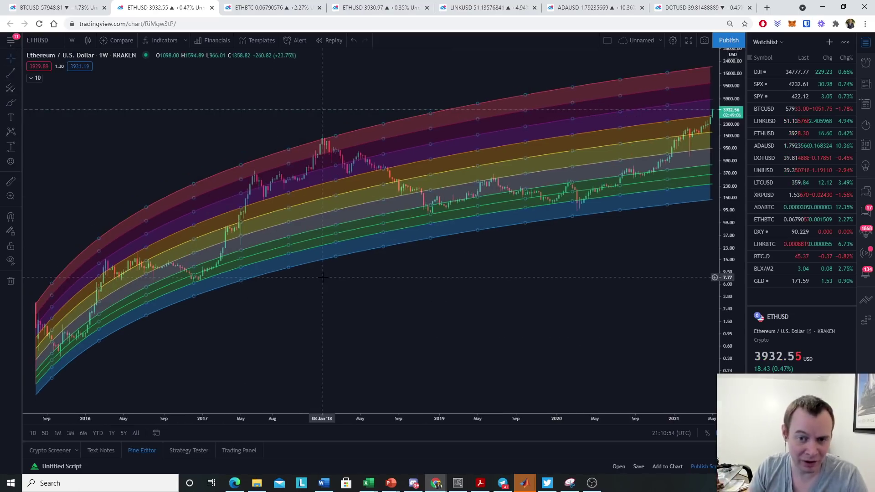
left_click(322, 278)
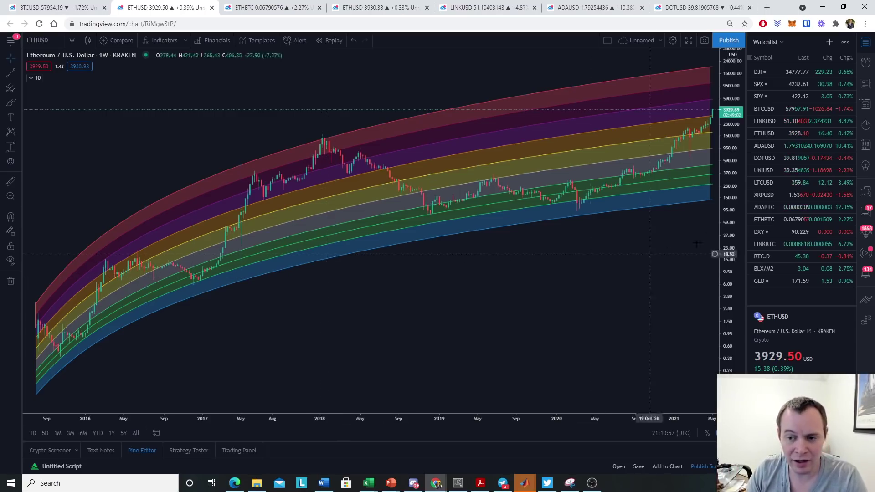
left_click_drag(679, 255, 593, 258)
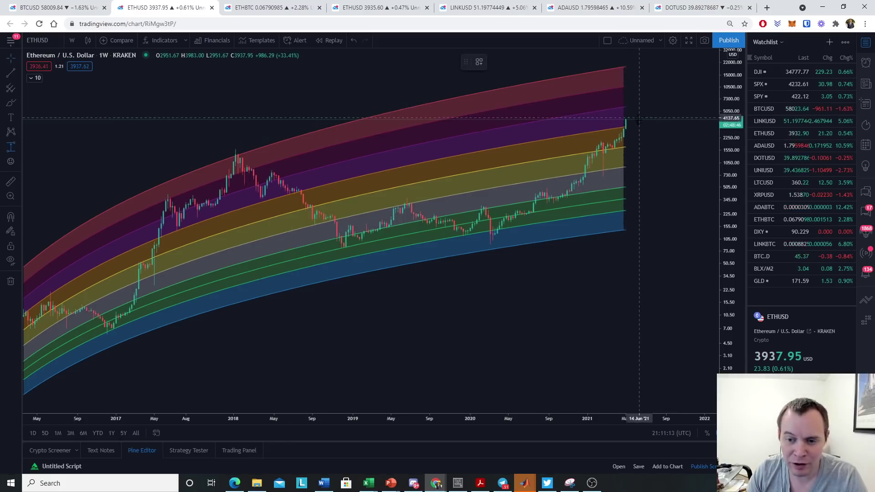
Measure the upside from the latest bar, then remove the measurement drawing.
left_click(637, 120)
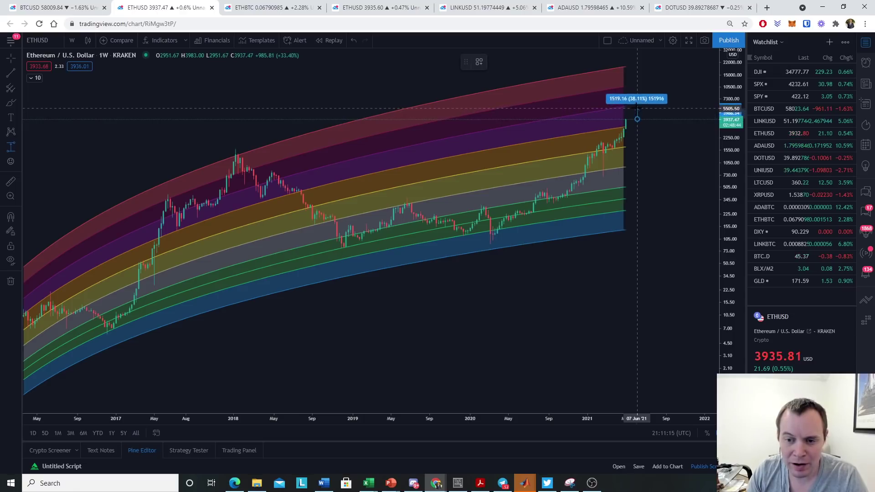
left_click(635, 107)
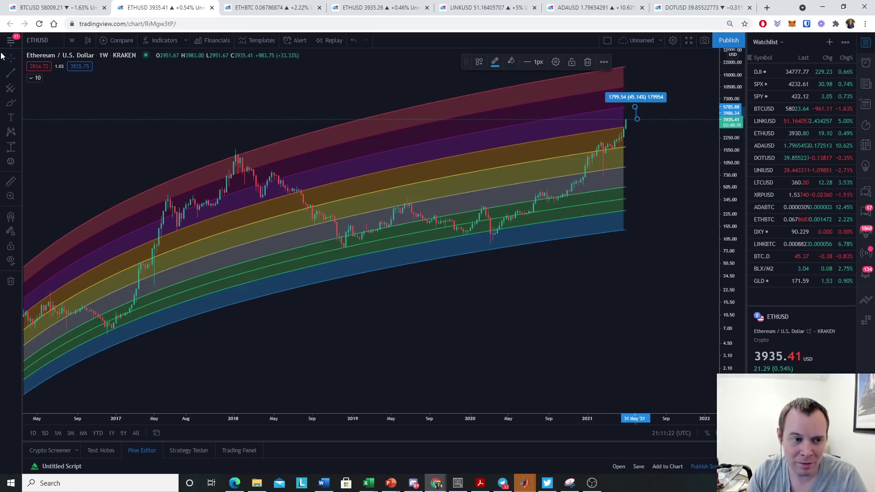
right_click(458, 221)
left_click(504, 398)
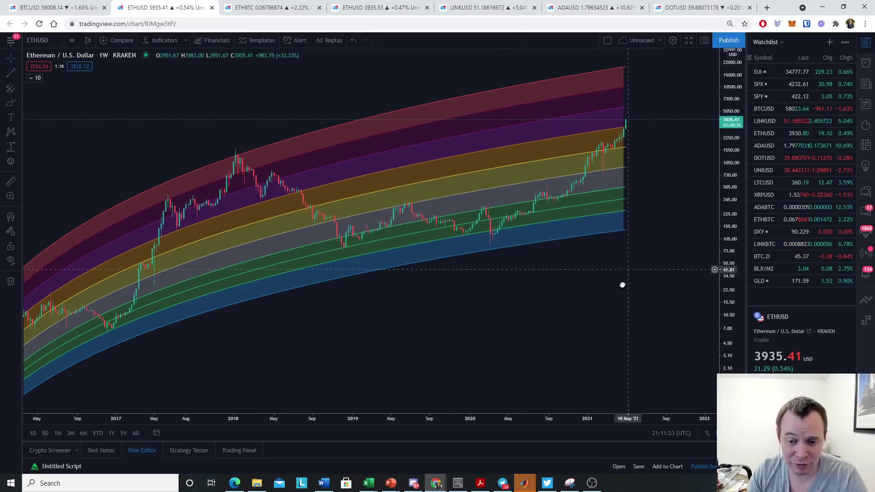
Shift the Ethereum chart toward earlier history, then expand the indicator legend.
left_click_drag(619, 292, 590, 292)
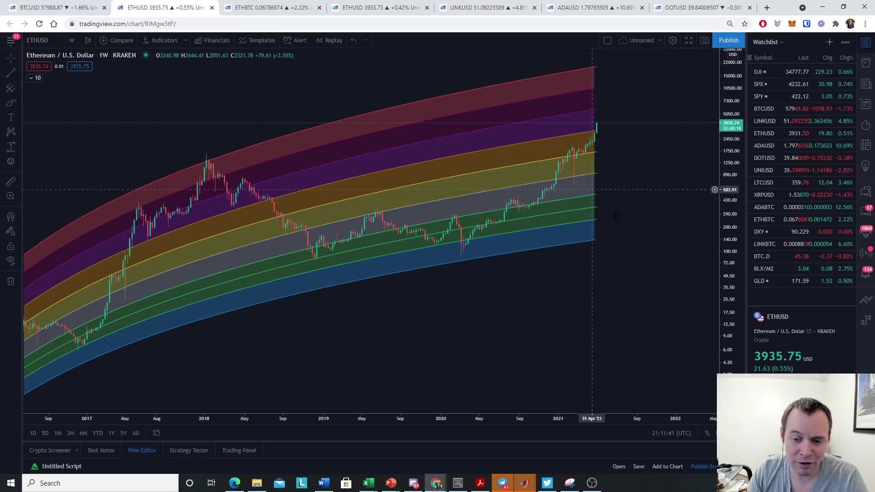
scroll(637, 228, "down", 3)
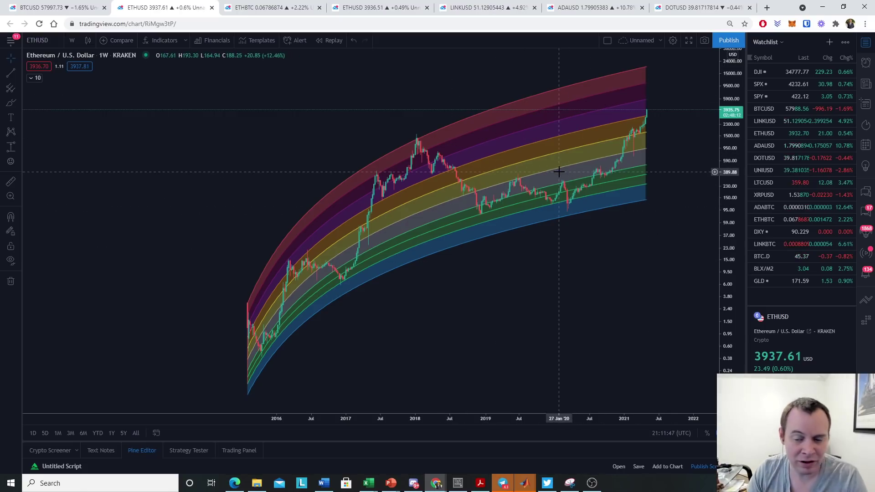
scroll(559, 172, "up", 2)
scroll(551, 158, "up", 2)
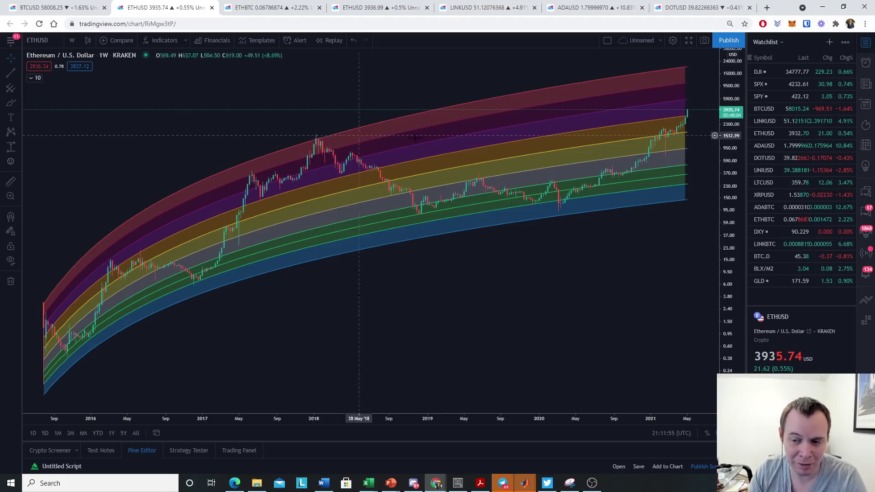
scroll(566, 118, "up", 2)
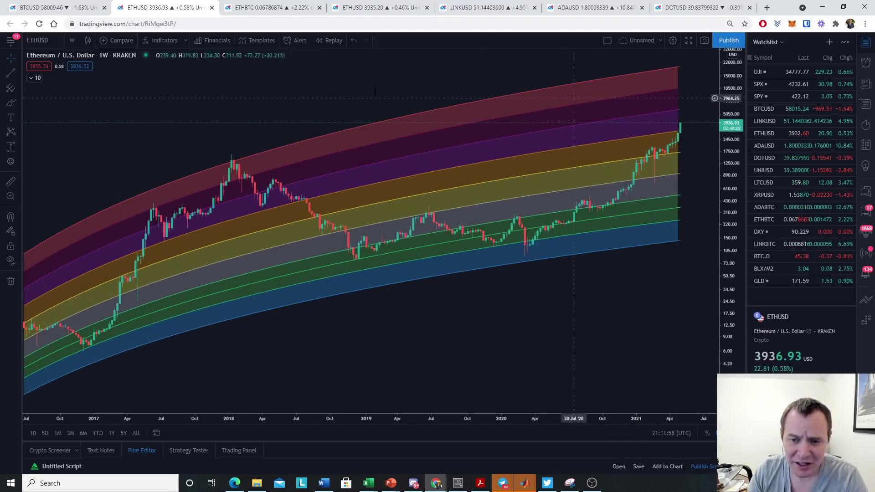
left_click(34, 78)
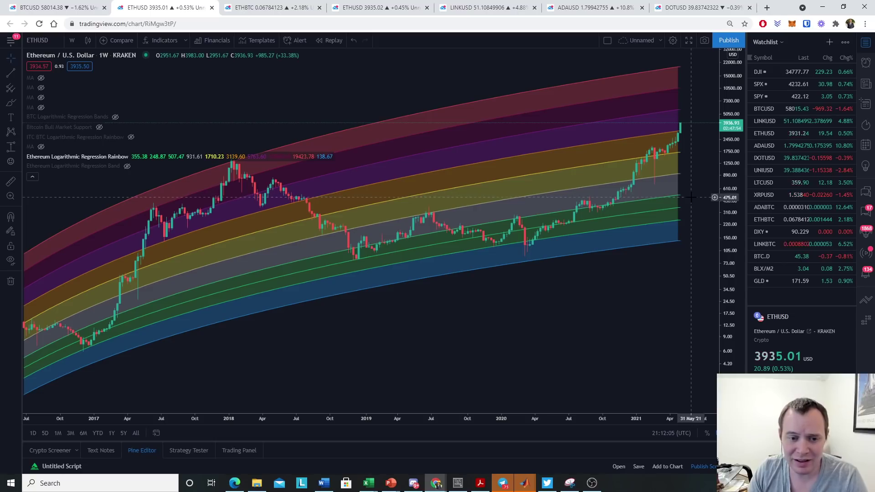
Collapse the legend, pan for future dates, sketch an arrow by the top red band, then erase it.
left_click(32, 177)
left_click_drag(573, 188, 410, 188)
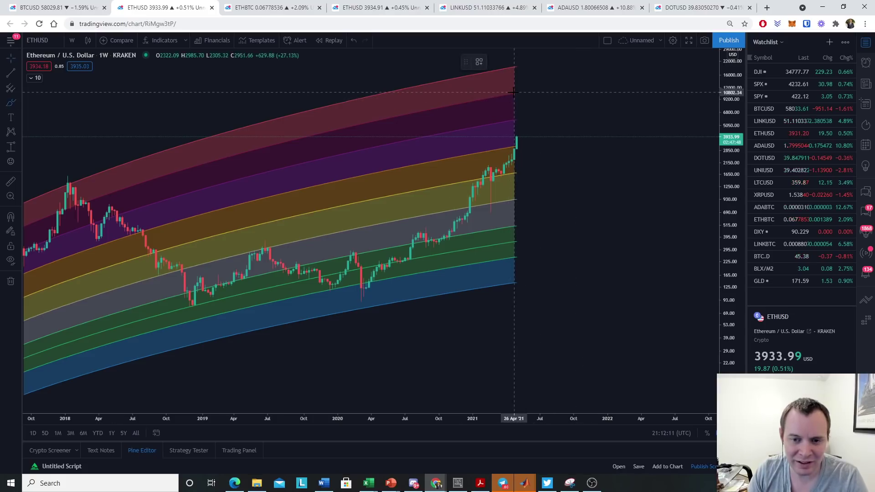
mouse_move(524, 102)
left_mouse_down()
mouse_move(513, 91)
mouse_move(577, 87)
mouse_move(566, 101)
mouse_move(573, 84)
left_mouse_up()
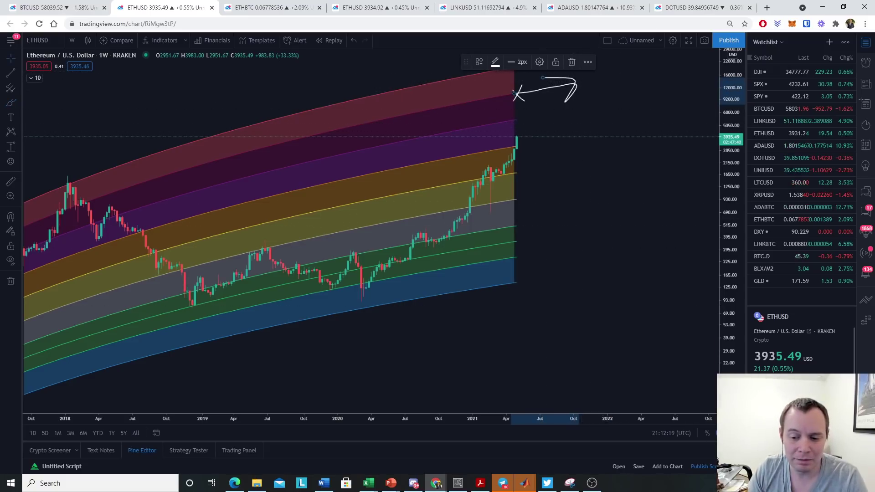
right_click(657, 283)
left_click(690, 432)
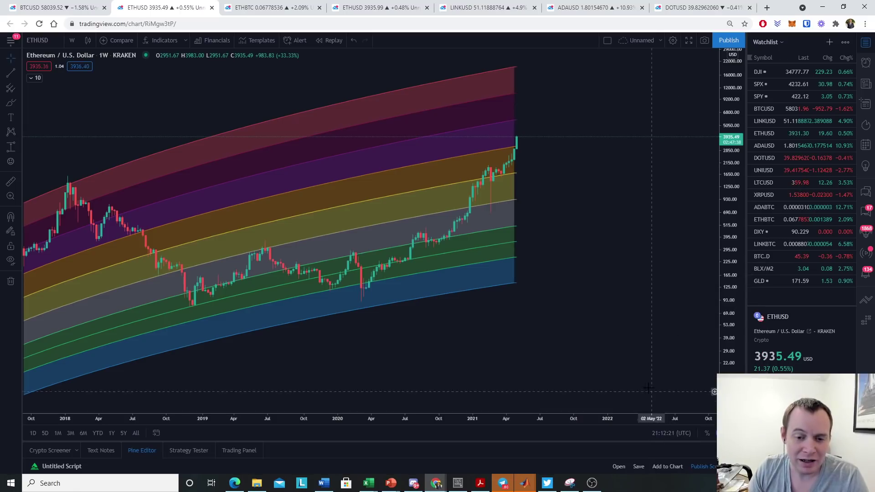
scroll(447, 318, "down", 3)
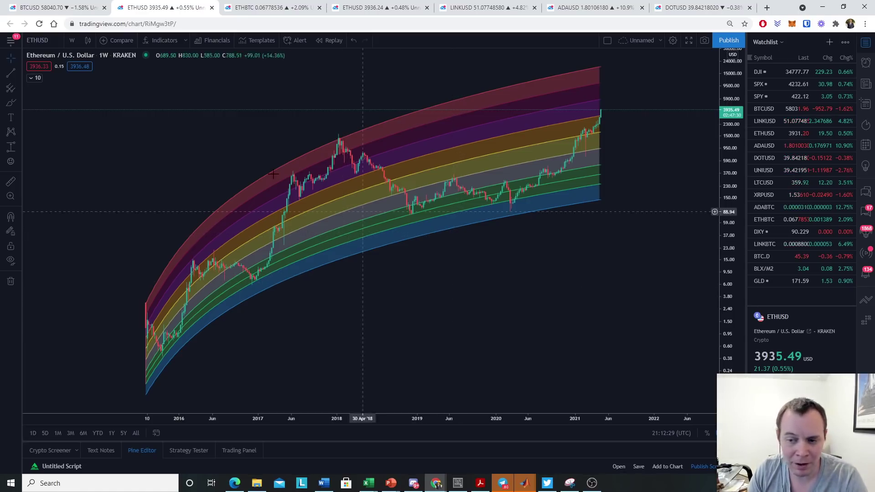
Brush an ellipse around the 2019–2021 consolidation, delete it, and pan early history to the right.
left_click(10, 103)
mouse_move(521, 180)
left_mouse_down()
mouse_move(401, 196)
mouse_move(609, 180)
mouse_move(547, 176)
mouse_move(514, 195)
left_mouse_up()
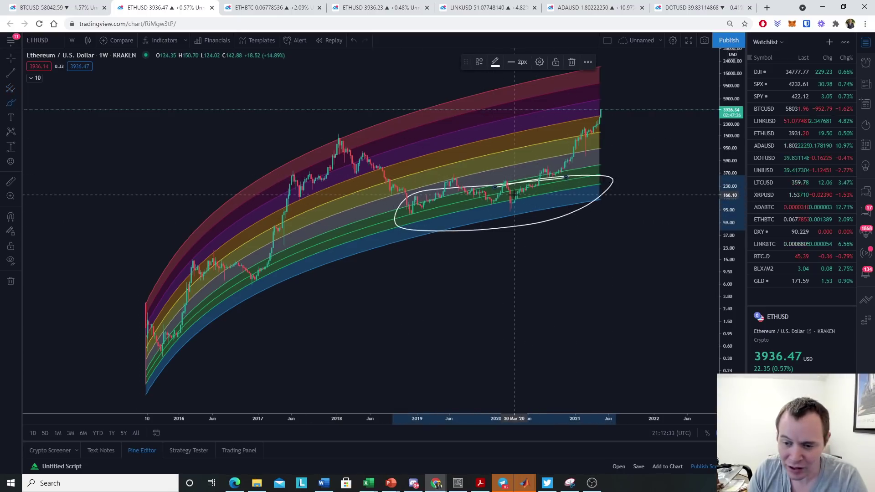
left_click(573, 62)
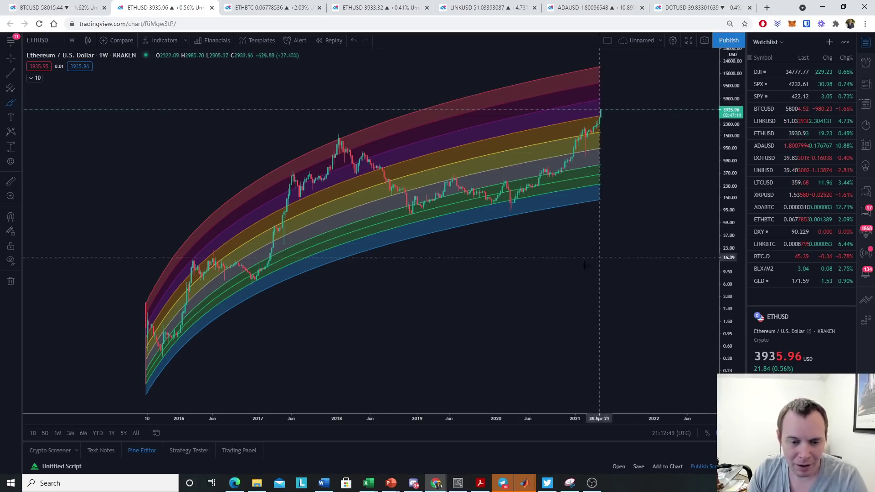
scroll(520, 260, "up", 3)
left_click_drag(309, 232, 395, 236)
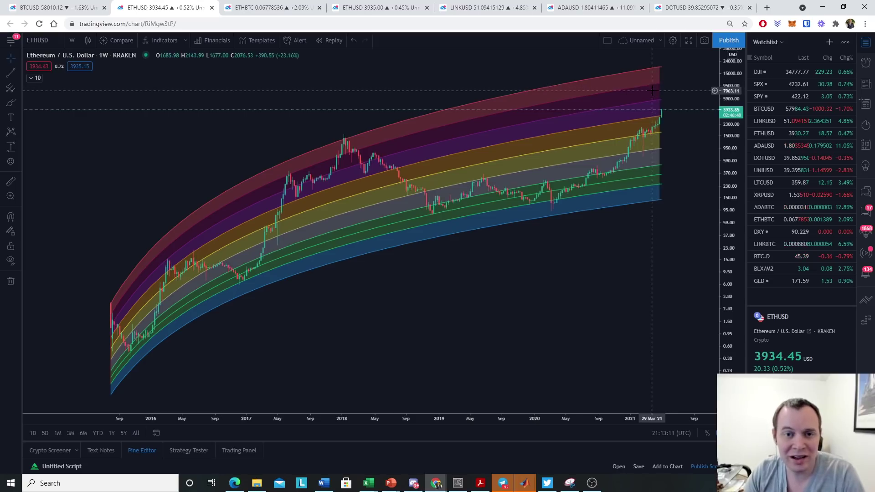
Inspect Bitcoin's latest weekly candles within its rainbow bands, then return to the Ethereum rainbow chart.
key("ctrl+shift+Tab")
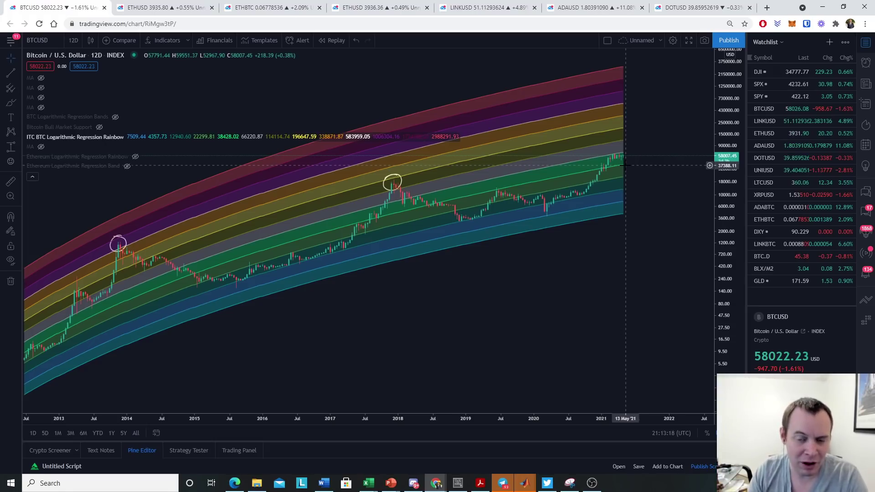
scroll(715, 334, "up", 2)
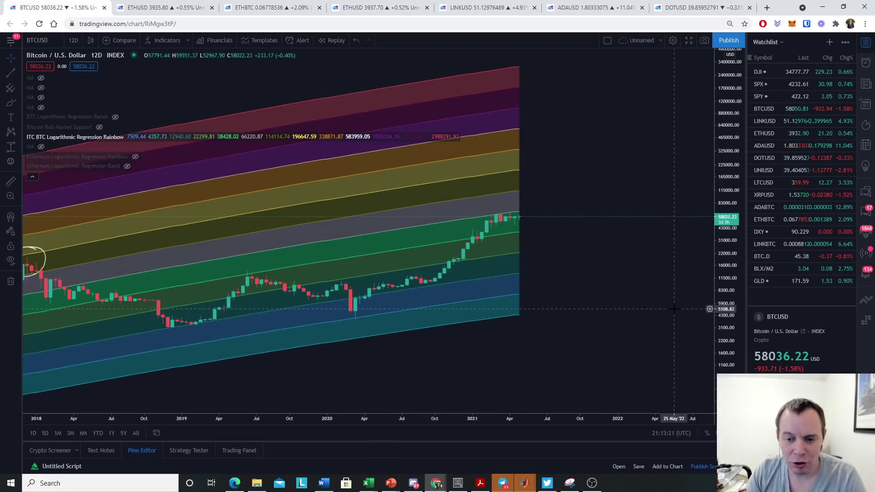
scroll(711, 314, "up", 2)
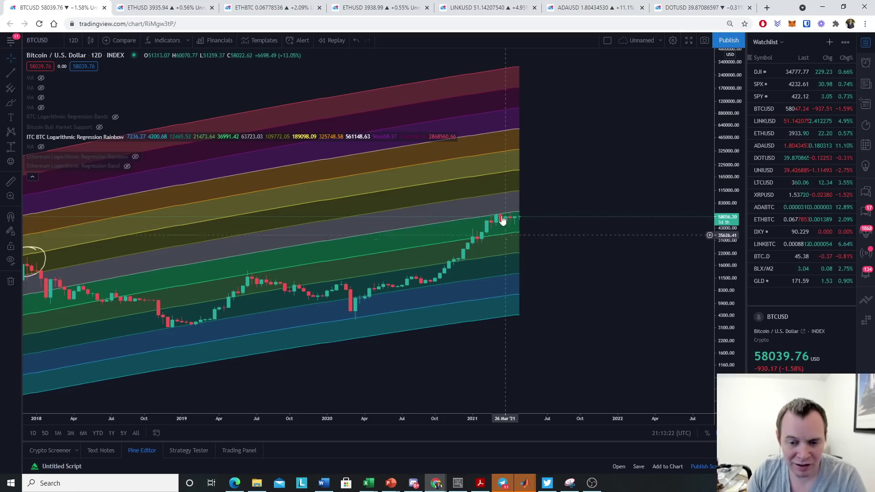
scroll(529, 200, "down", 3)
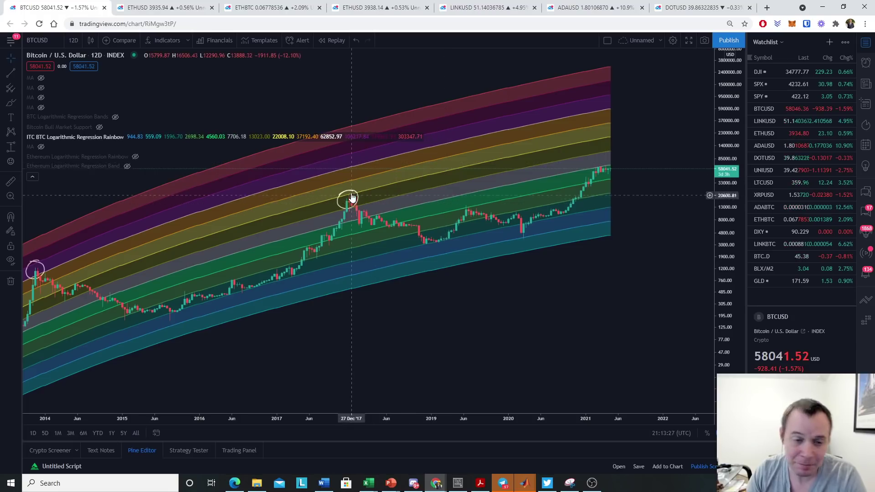
left_click(150, 8)
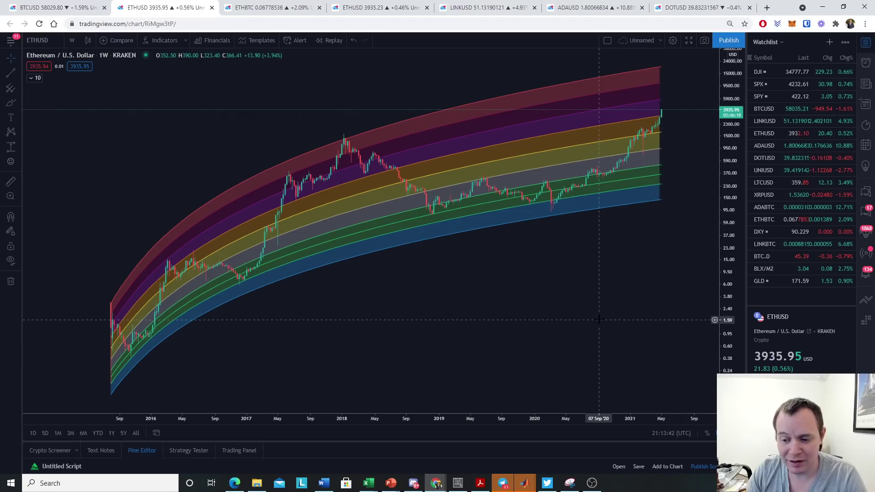
scroll(636, 203, "up", 5)
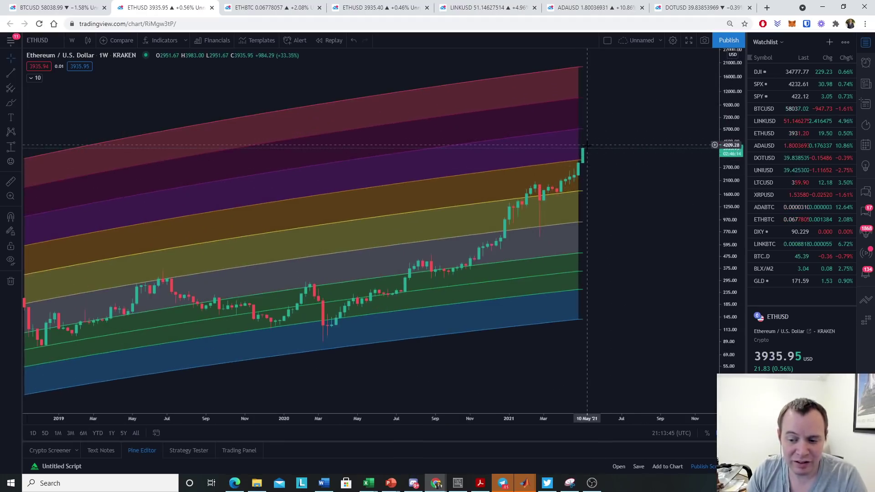
scroll(590, 253, "down", 5)
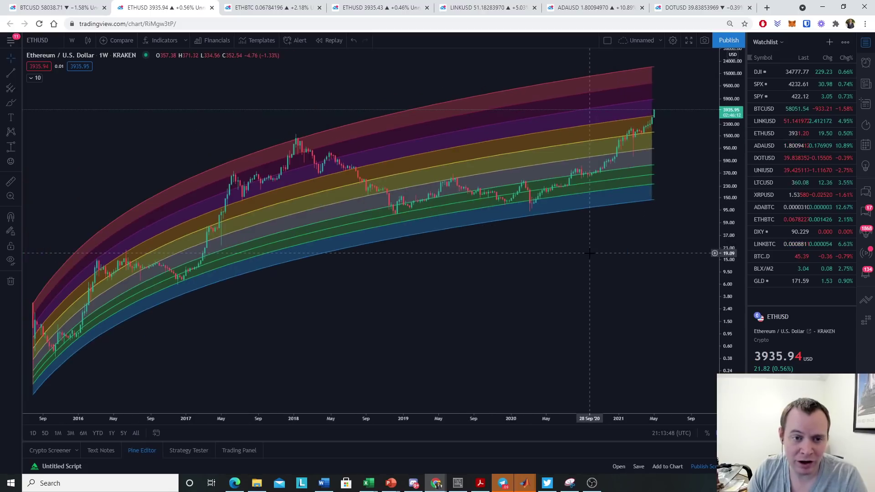